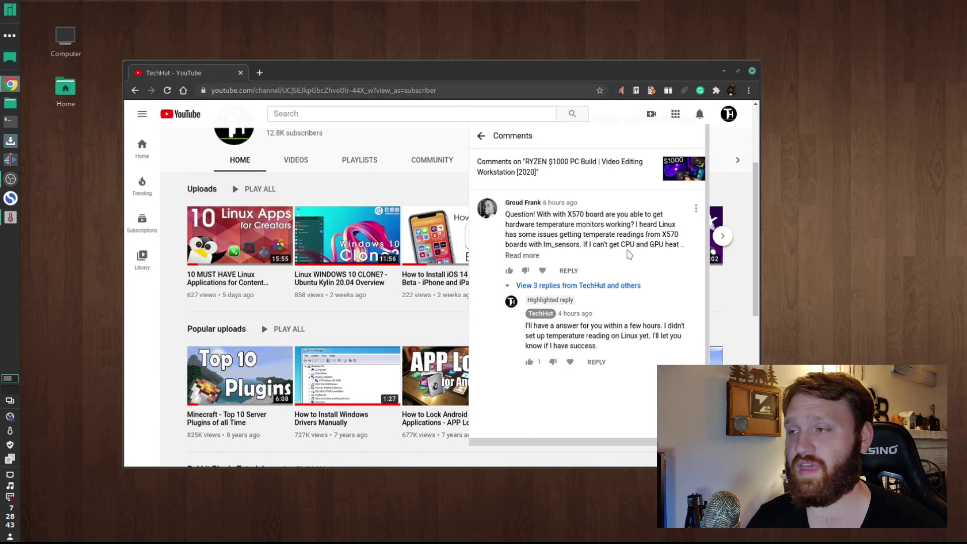
# Minimize the Chrome window so the empty desktop shows.
pyautogui.click(722, 71)
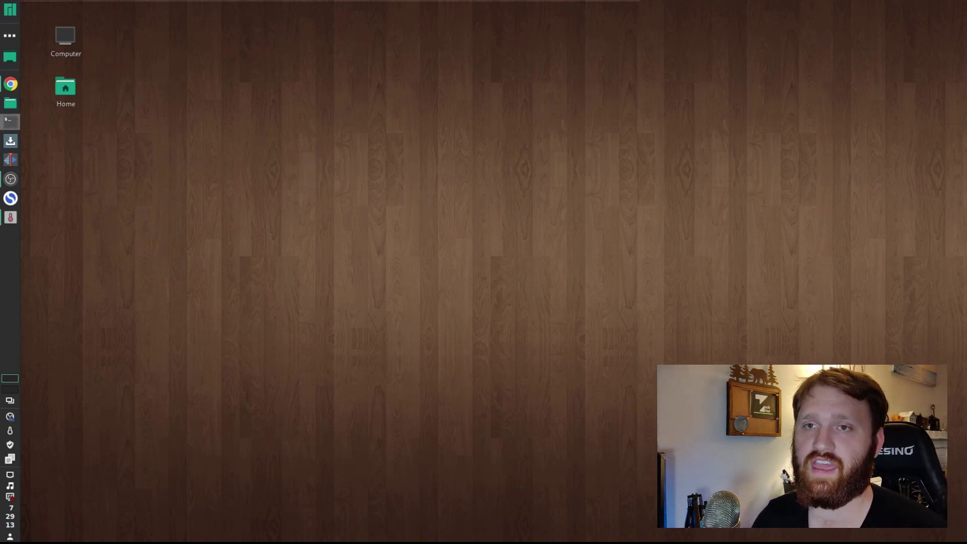
# Open a terminal from the dock, move it left, and run sensors.
pyautogui.click(11, 122)
pyautogui.moveTo(603, 155); pyautogui.dragTo(312, 131)
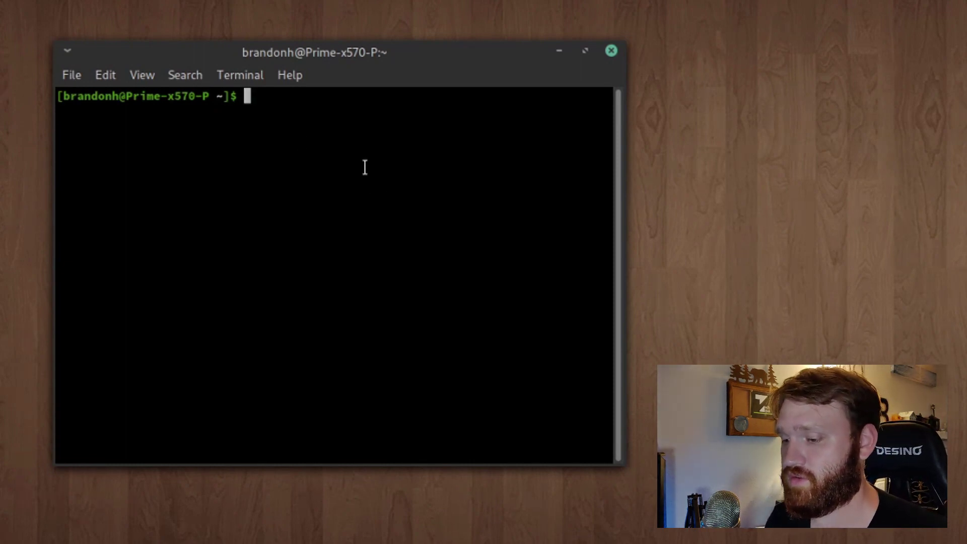
pyautogui.write('s')
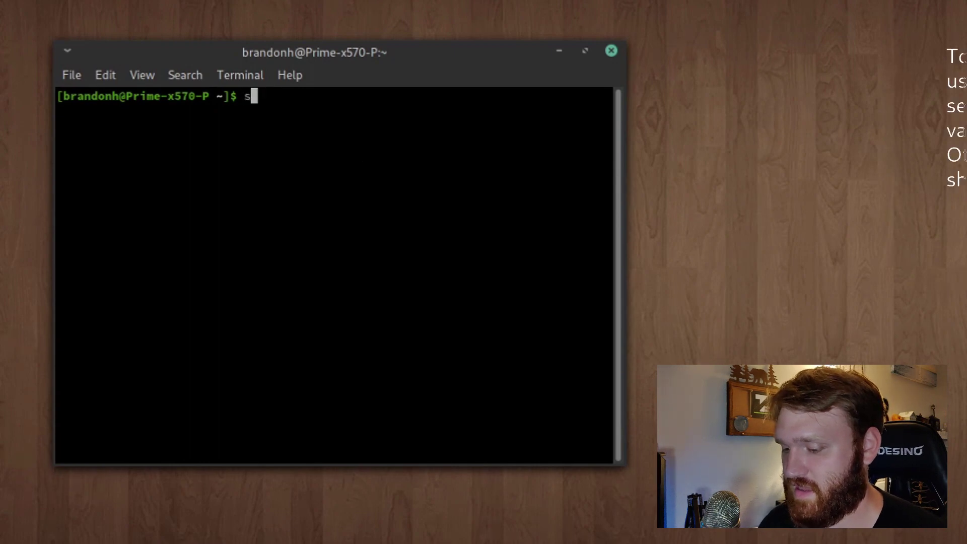
pyautogui.write('ensors')
pyautogui.press('Return')
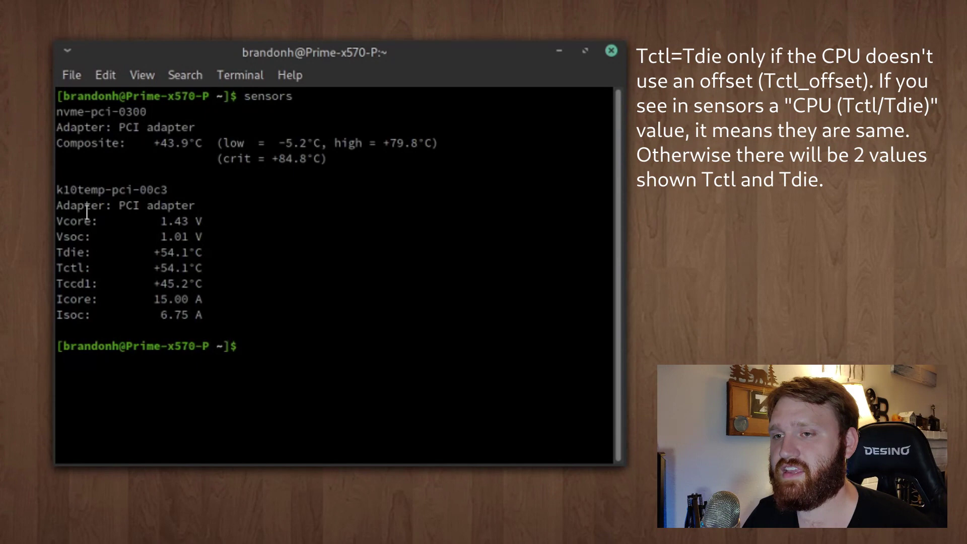
# Highlight the PCI adapter, Vcore/Vsoc and Tdie (+54.1°C) lines, then close the terminal.
pyautogui.moveTo(125, 209); pyautogui.dragTo(168, 209)
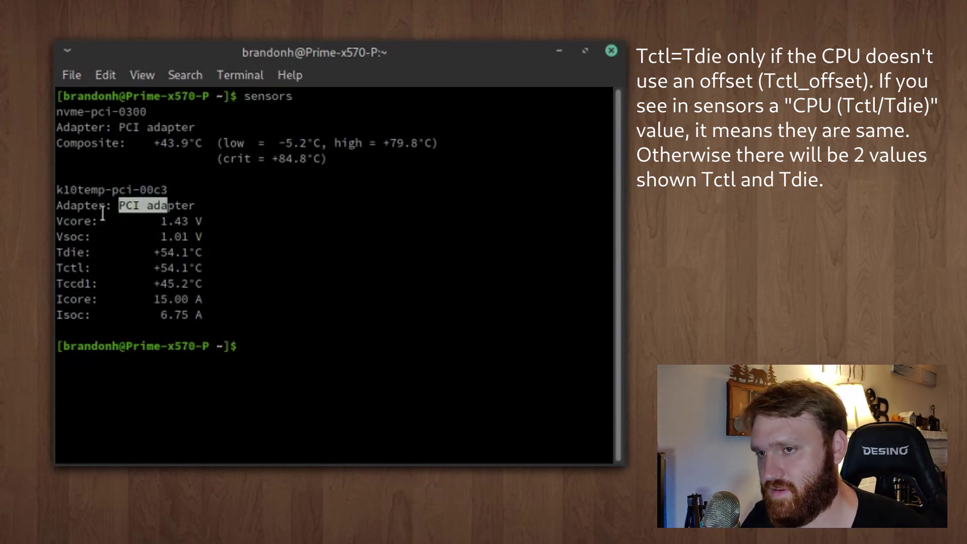
pyautogui.moveTo(70, 221); pyautogui.dragTo(220, 236)
pyautogui.click(201, 243)
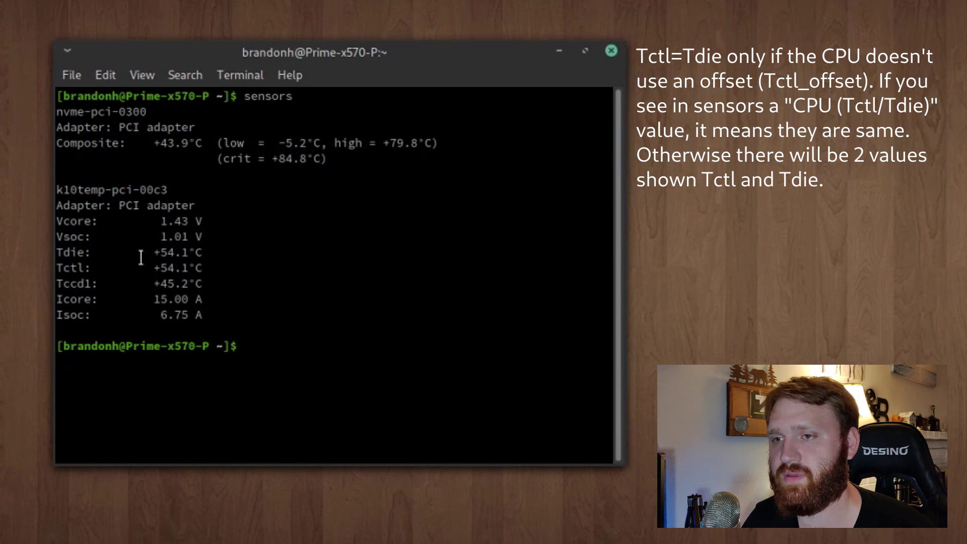
pyautogui.moveTo(57, 252); pyautogui.dragTo(204, 252)
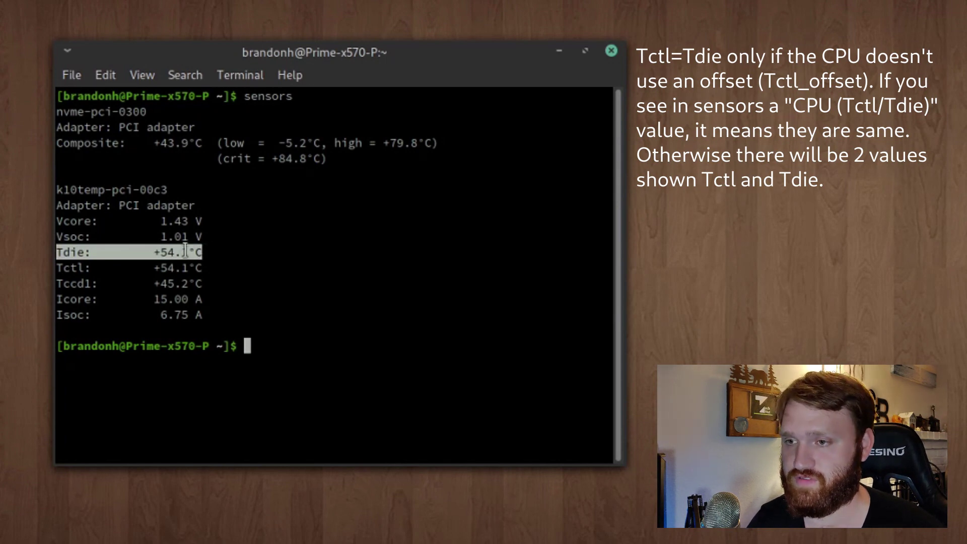
pyautogui.click(607, 53)
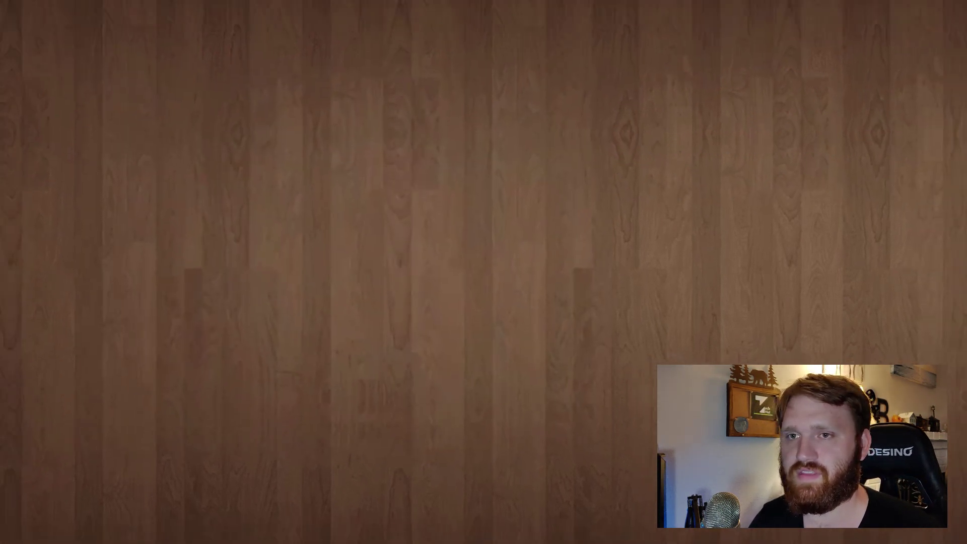
# Open a new terminal and run sensors after the mistyped 'senors' fails.
pyautogui.hotkey('ctrl', 'alt', 't')
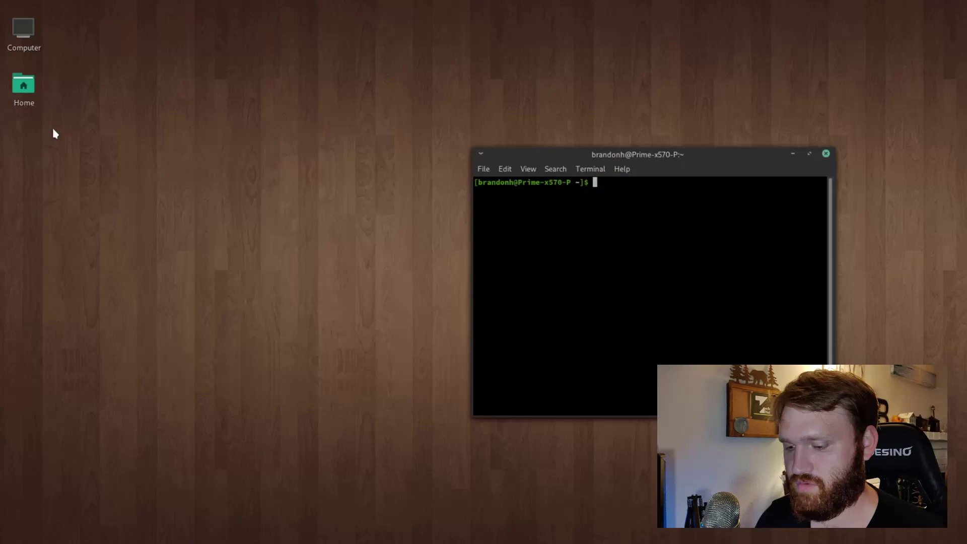
pyautogui.write('senors')
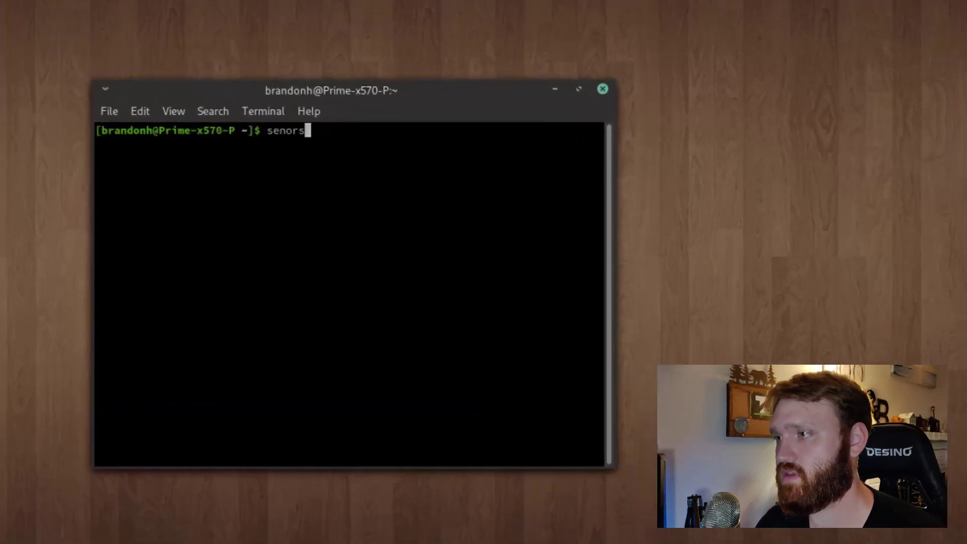
pyautogui.press('Return')
pyautogui.write('sensors')
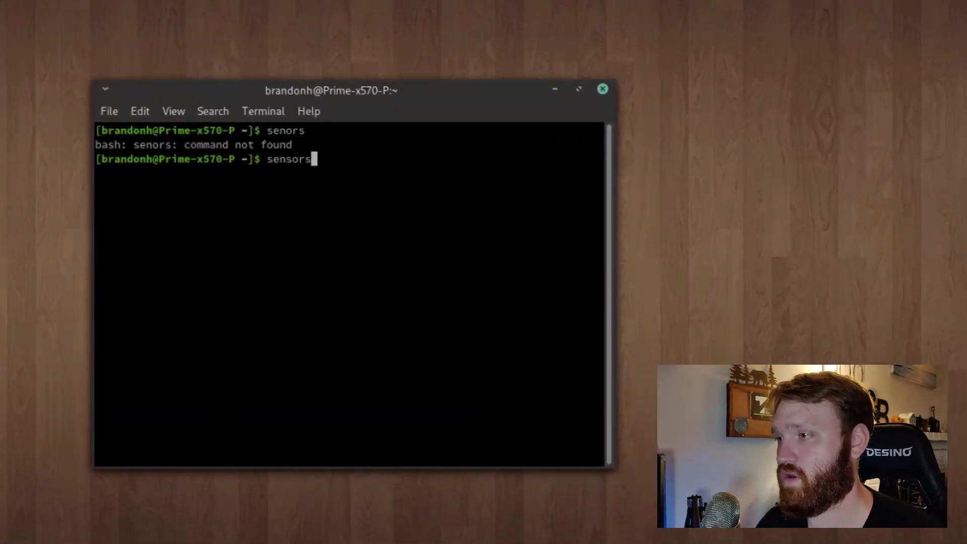
pyautogui.press('Return')
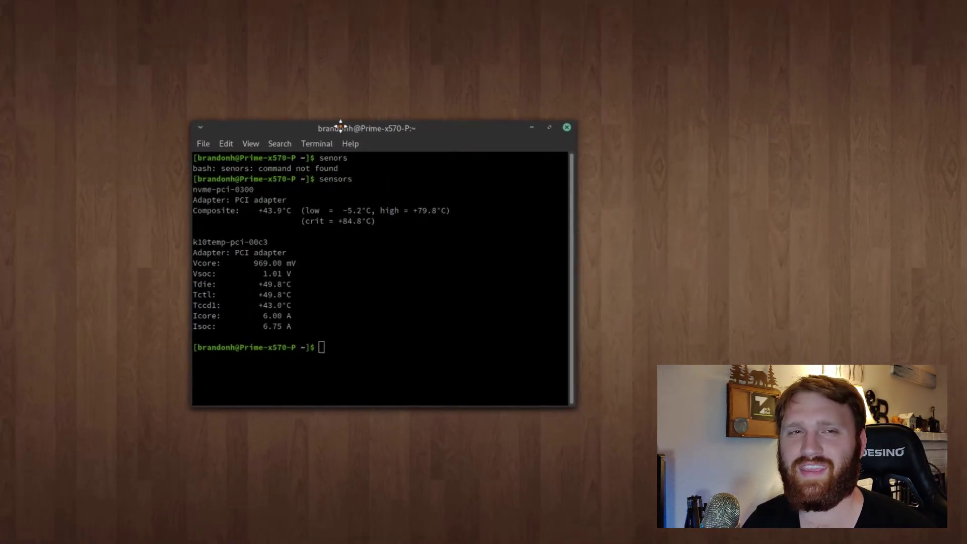
# Move the terminal up-left and highlight the Vsoc through Icore readings.
pyautogui.moveTo(335, 123); pyautogui.dragTo(208, 90)
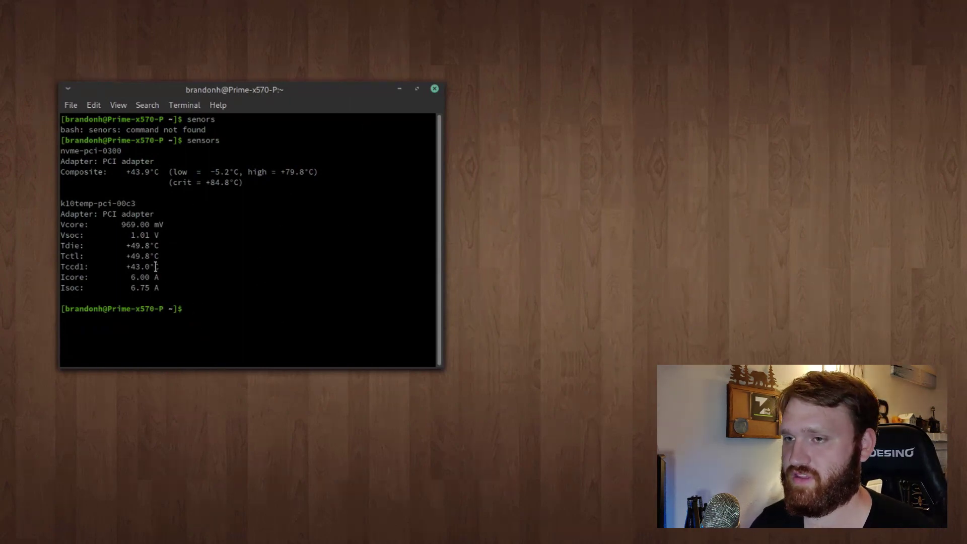
pyautogui.moveTo(156, 267); pyautogui.dragTo(66, 235)
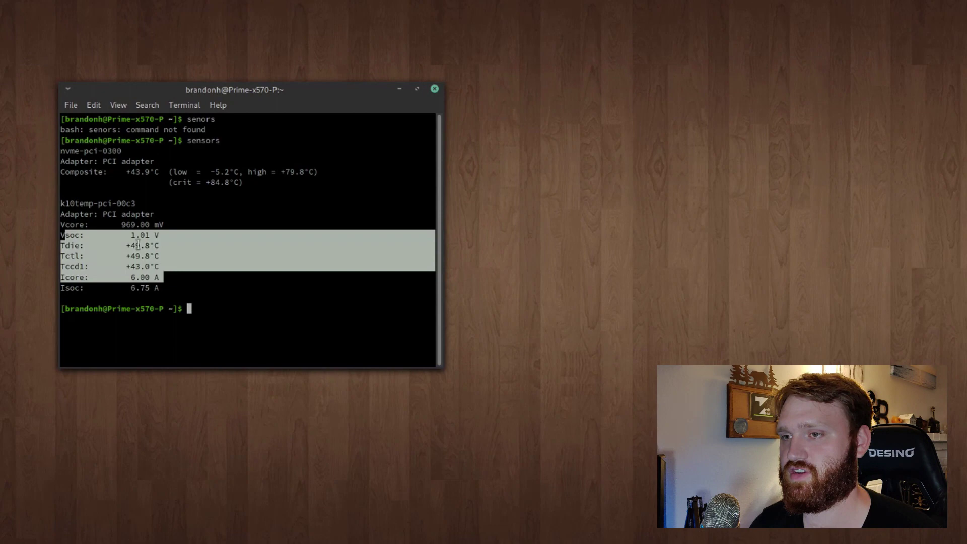
pyautogui.click(177, 284)
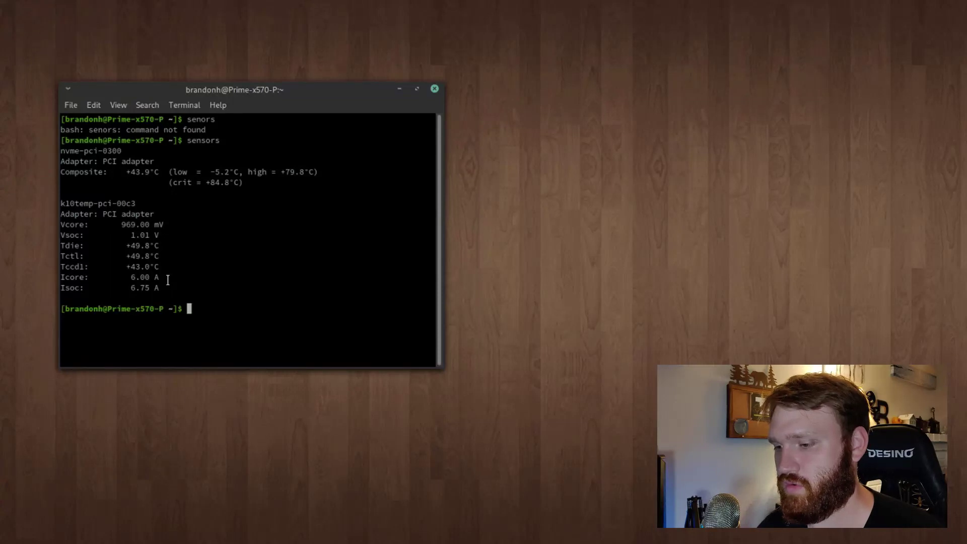
# Run 'sensors > cpu.txt' to redirect the readings into a file.
pyautogui.write('sen')
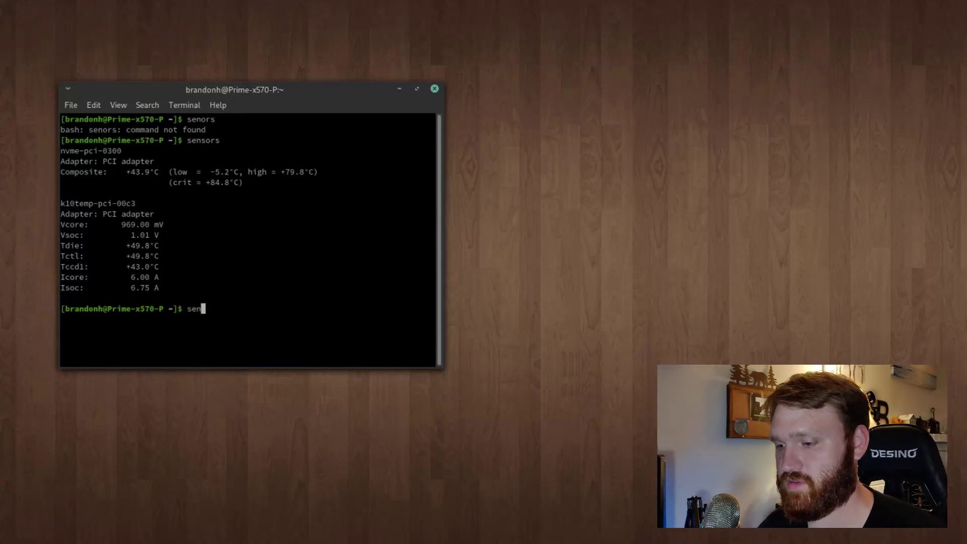
pyautogui.write('sors ')
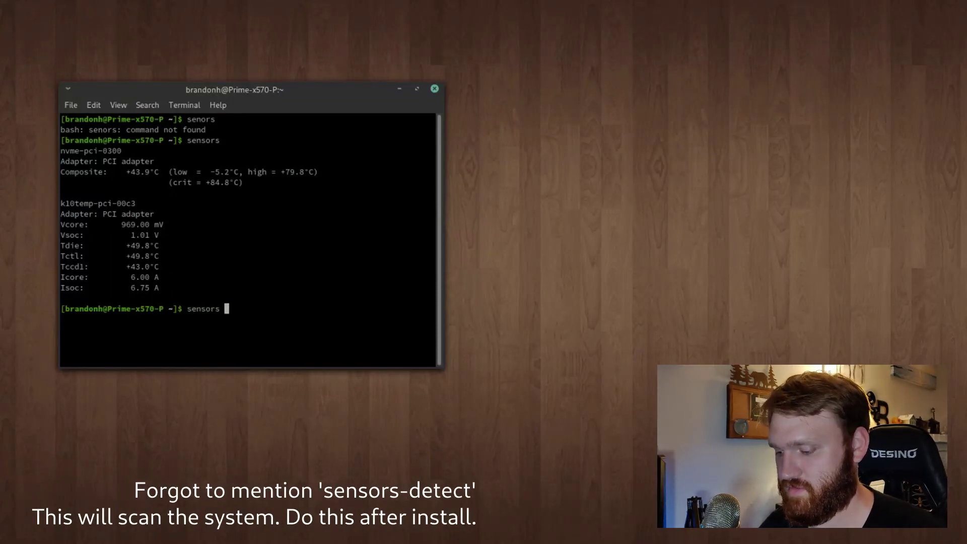
pyautogui.write('>')
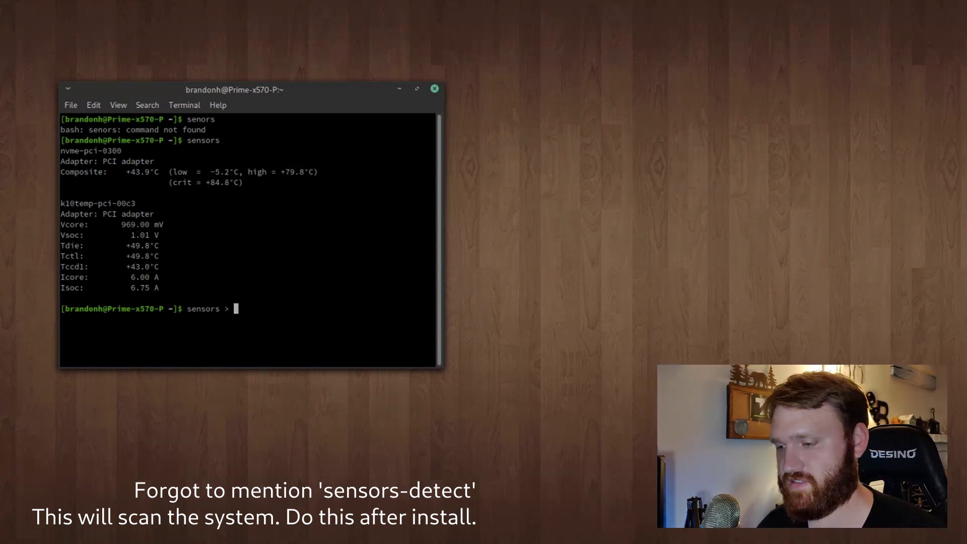
pyautogui.write(' cu')
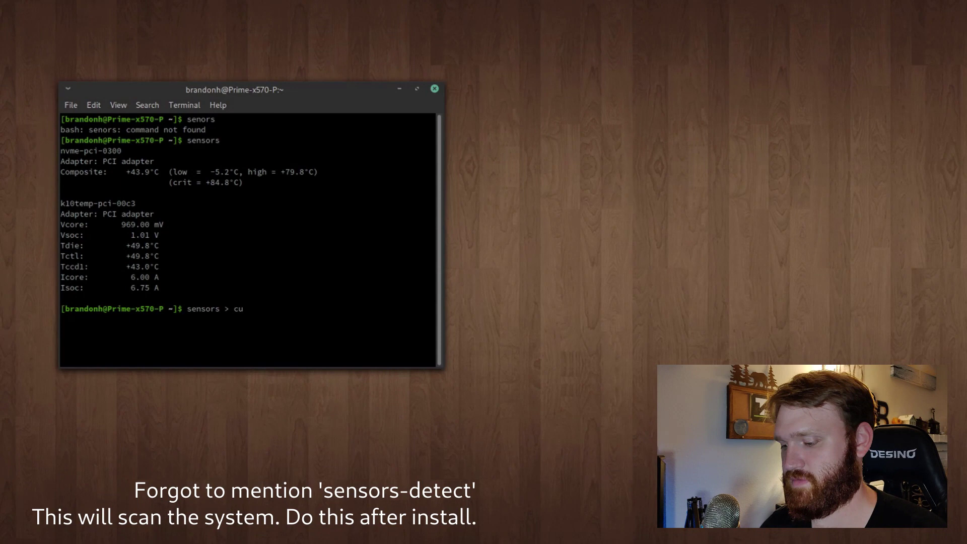
pyautogui.press('BackSpace')
pyautogui.write('pu.')
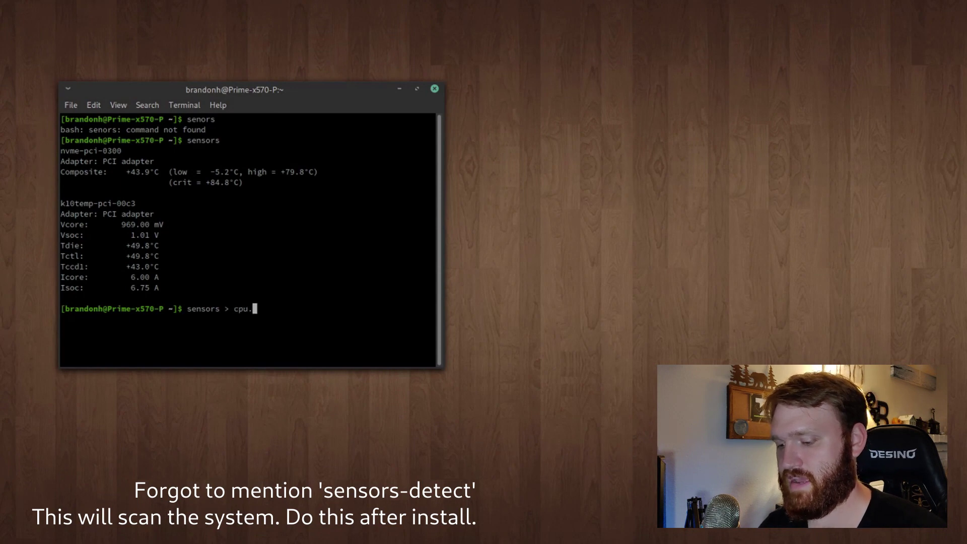
pyautogui.write('txt')
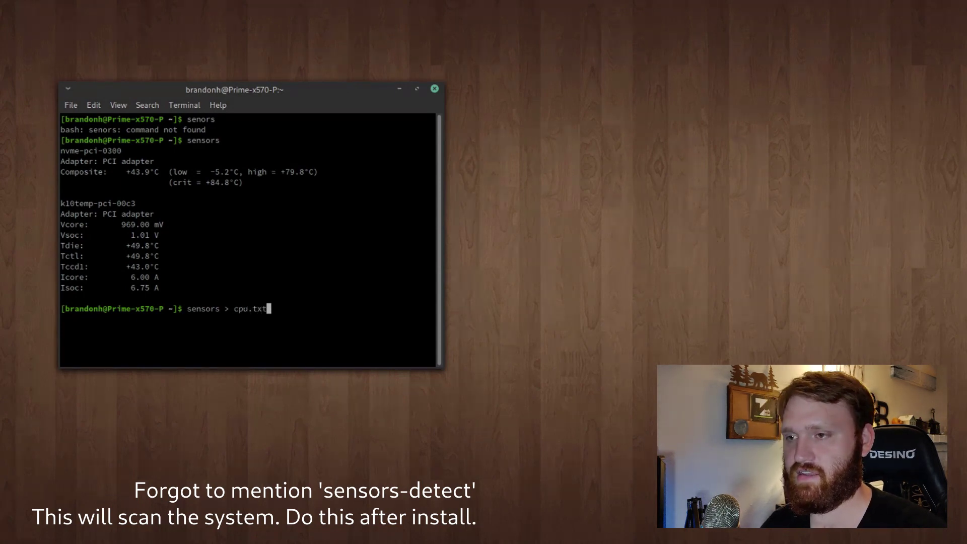
pyautogui.press('Return')
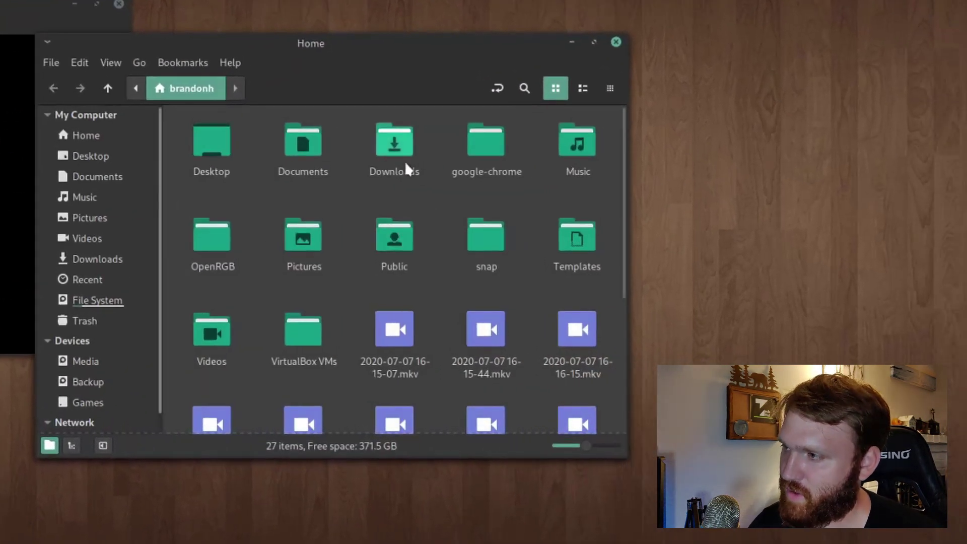
# Open cpu.txt from the Home folder to review its readings, then quit the editor and file manager.
pyautogui.scroll(-5, 423, 355)
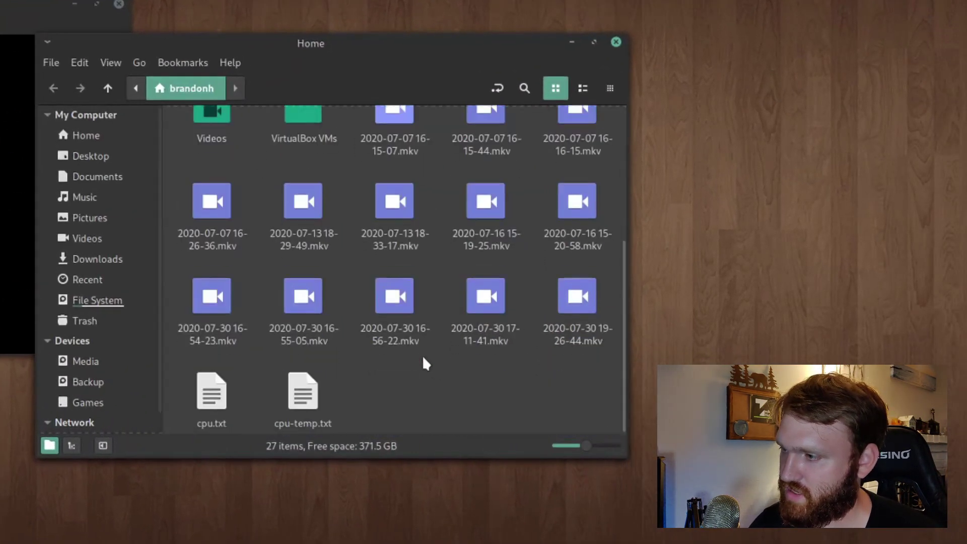
pyautogui.doubleClick(209, 401)
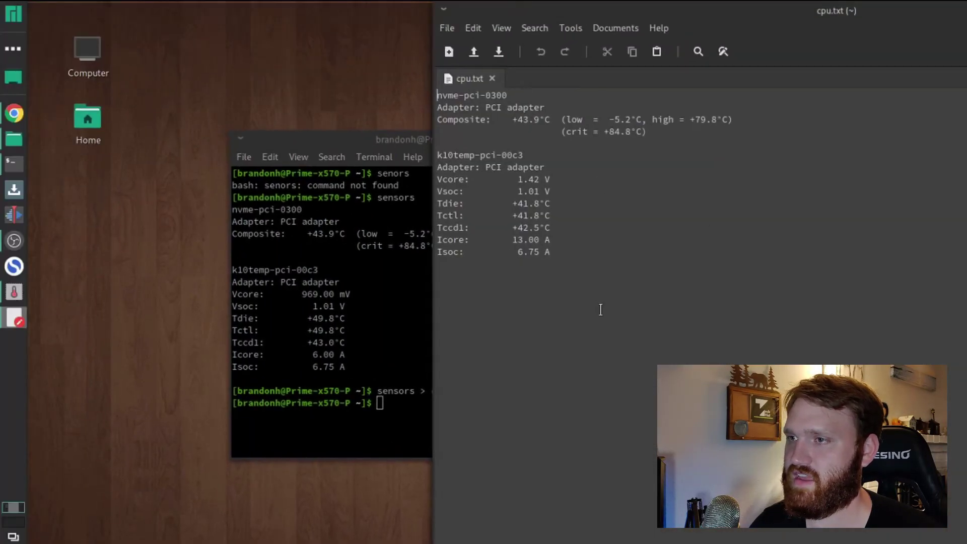
pyautogui.hotkey('ctrl', 'a')
pyautogui.click(661, 283)
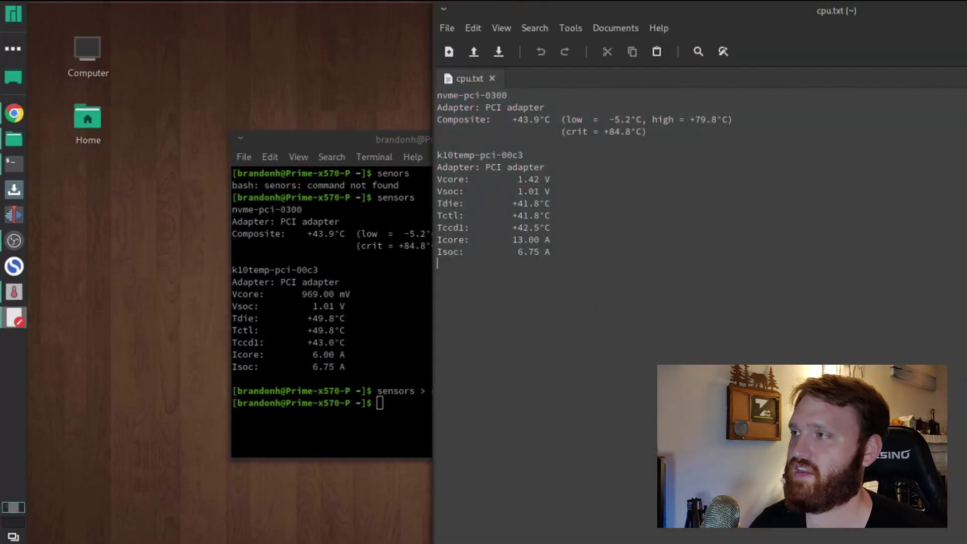
pyautogui.hotkey('ctrl', 'q')
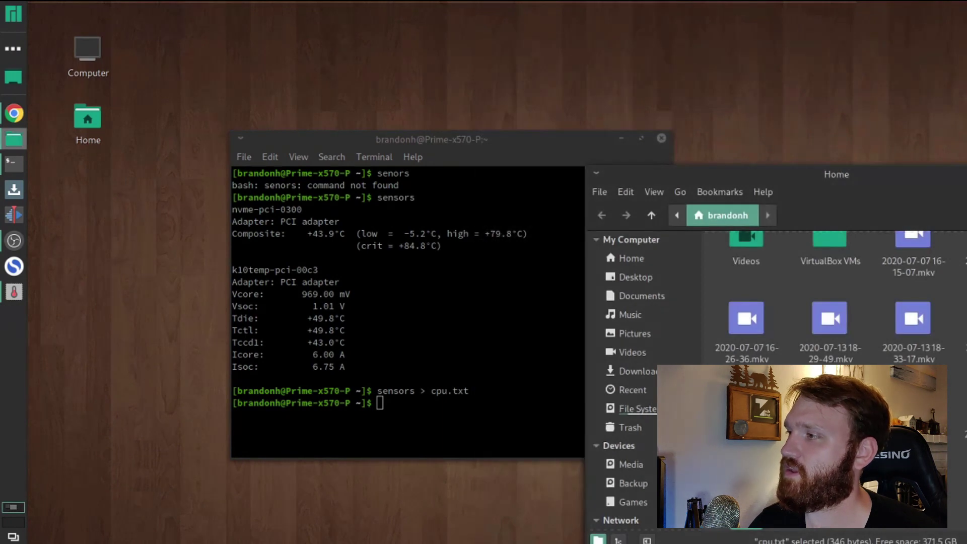
pyautogui.hotkey('ctrl', 'q')
# Close the terminal, launch Psensor, inspect the Tdie sensor menu, and move the window up-right.
pyautogui.click(661, 139)
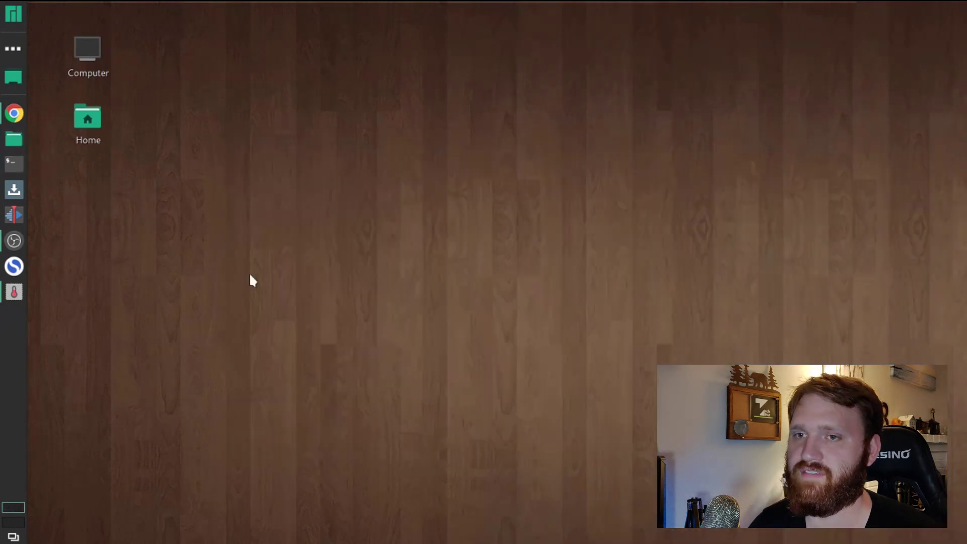
pyautogui.click(11, 301)
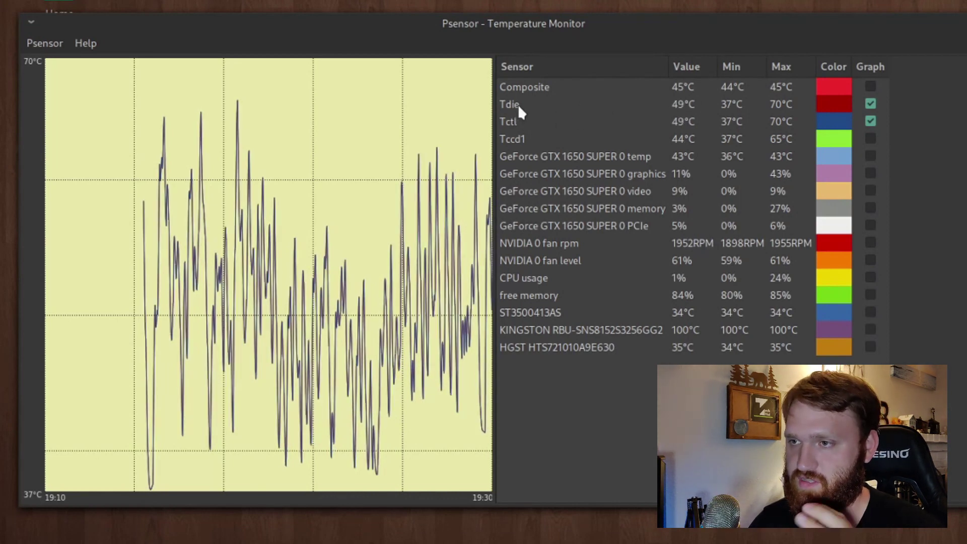
pyautogui.rightClick(510, 106)
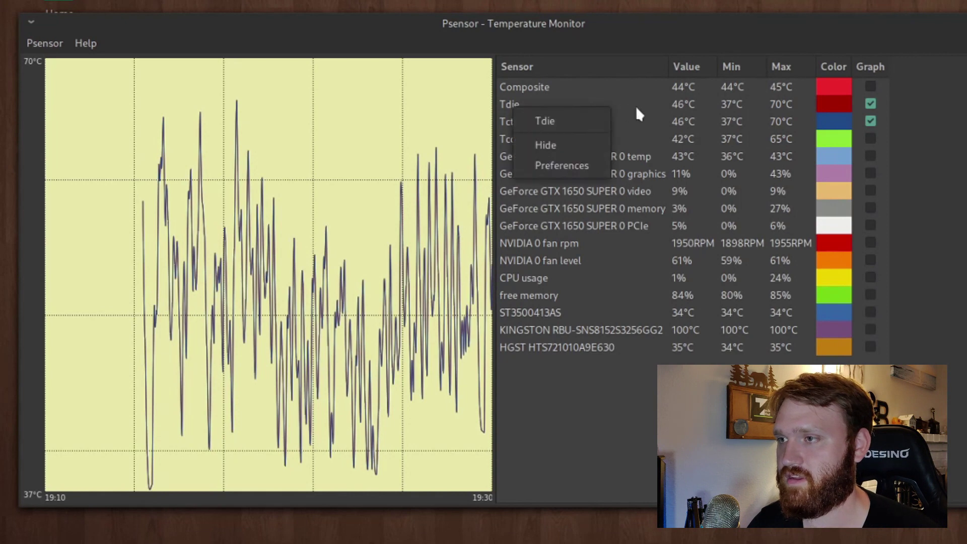
pyautogui.click(680, 105)
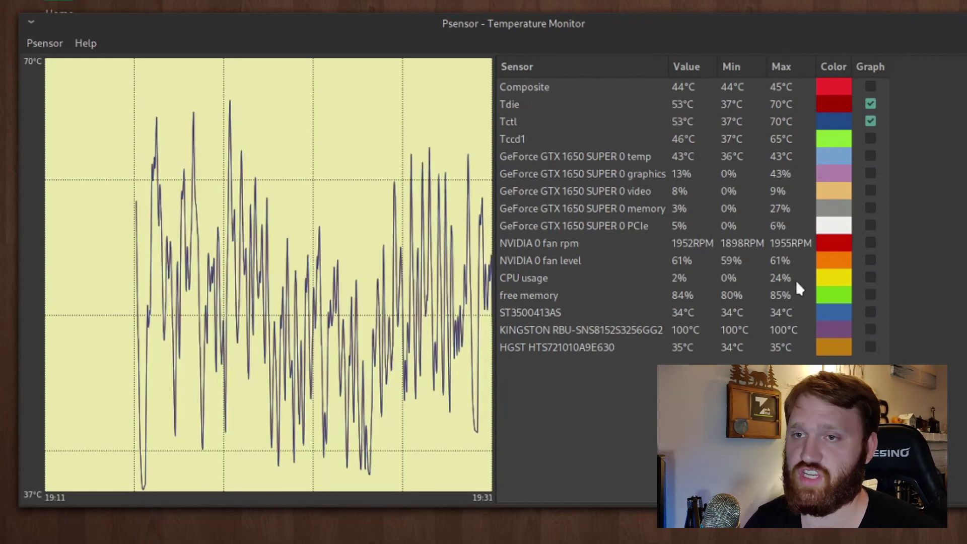
pyautogui.moveTo(639, 23); pyautogui.dragTo(731, 0)
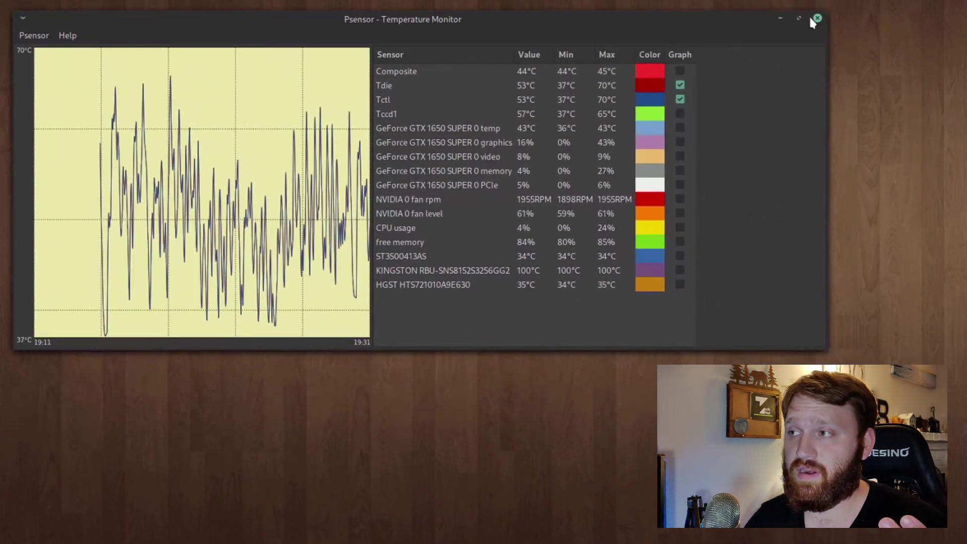
# Close the Psensor window showing Tdie and Tctl at 53°C.
pyautogui.click(814, 16)
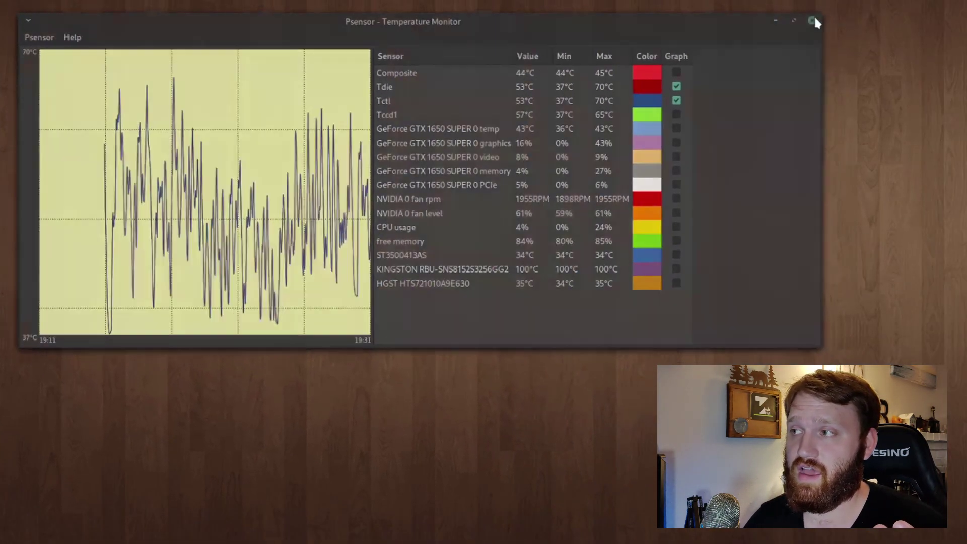